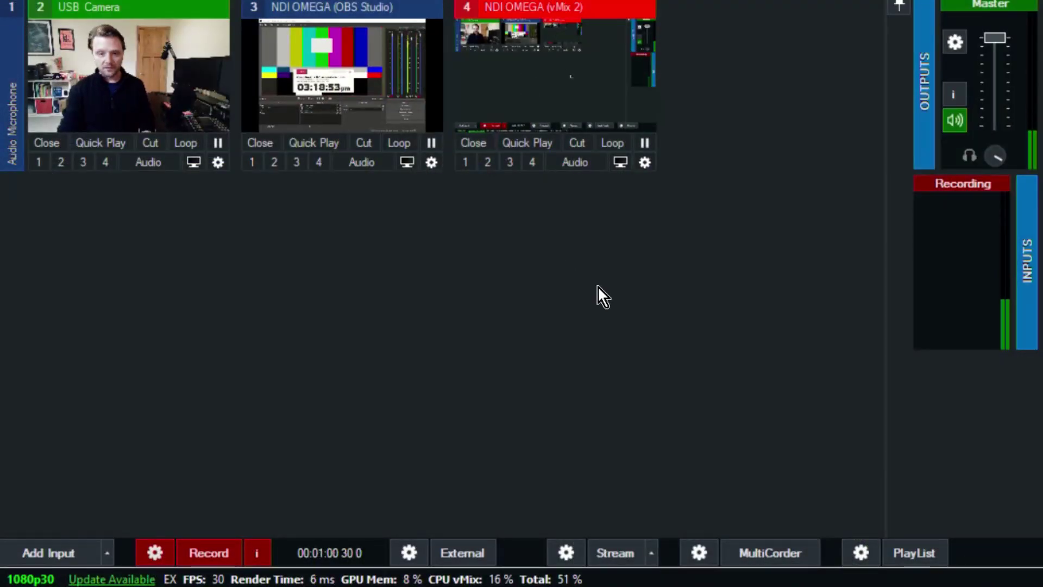
Step: Add a new Stream/SRT input in SRT (Listener) mode on port 5000, 200 ms latency
left_click(57, 548)
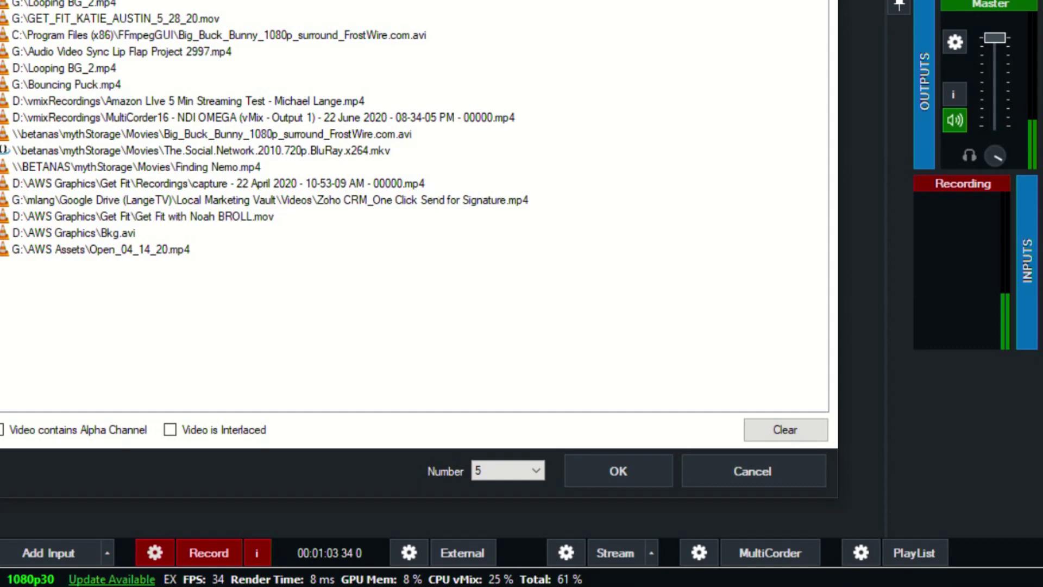
left_click(0, 75)
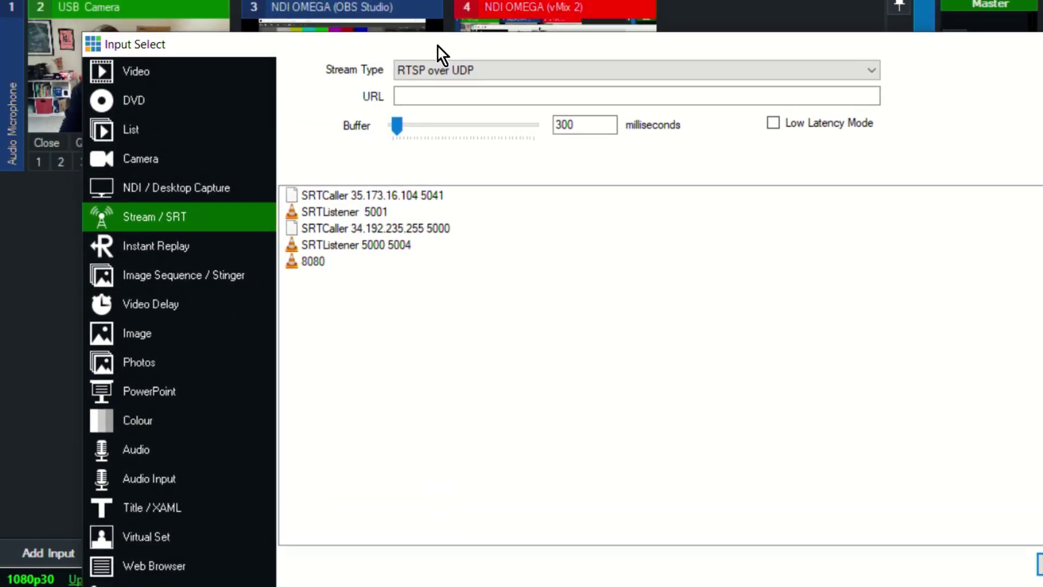
left_click_drag(438, 47, 418, 34)
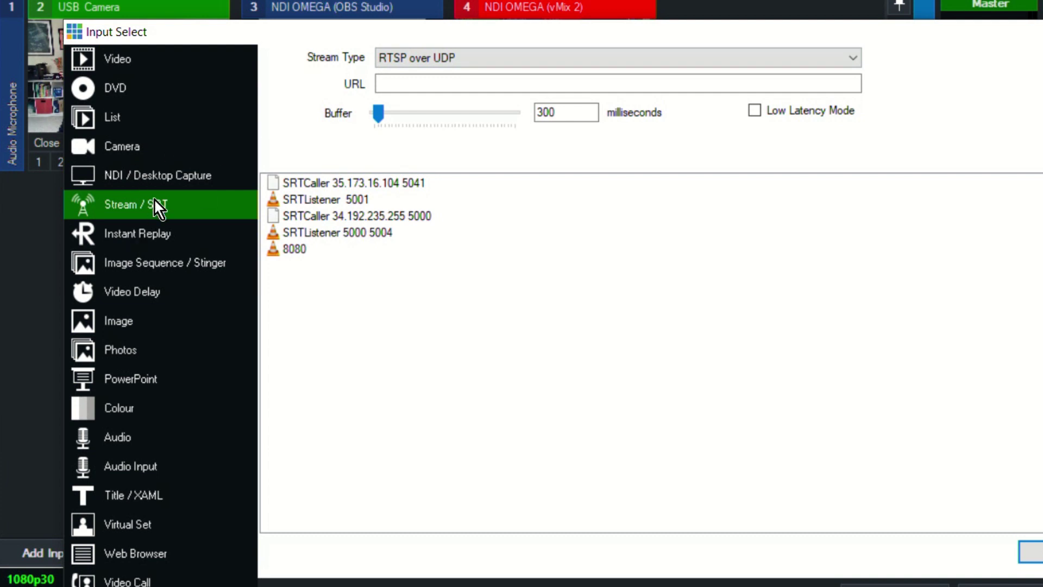
left_click(457, 57)
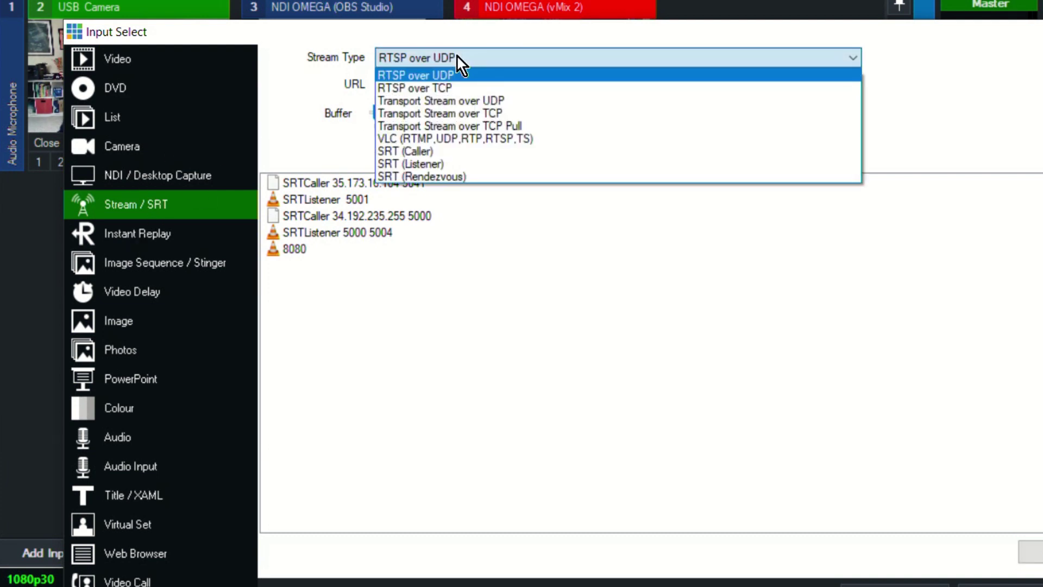
left_click(425, 164)
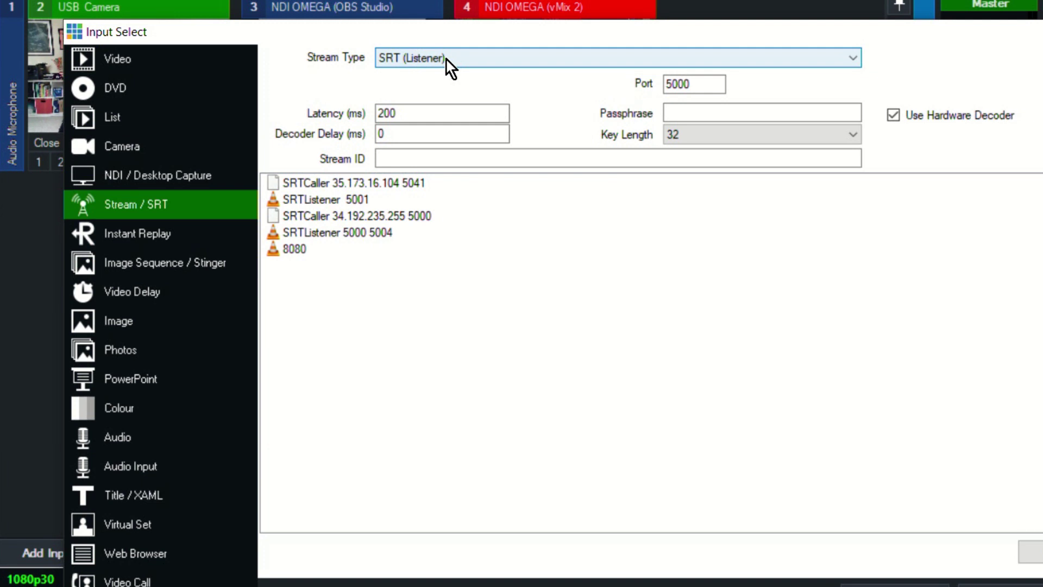
left_click(700, 85)
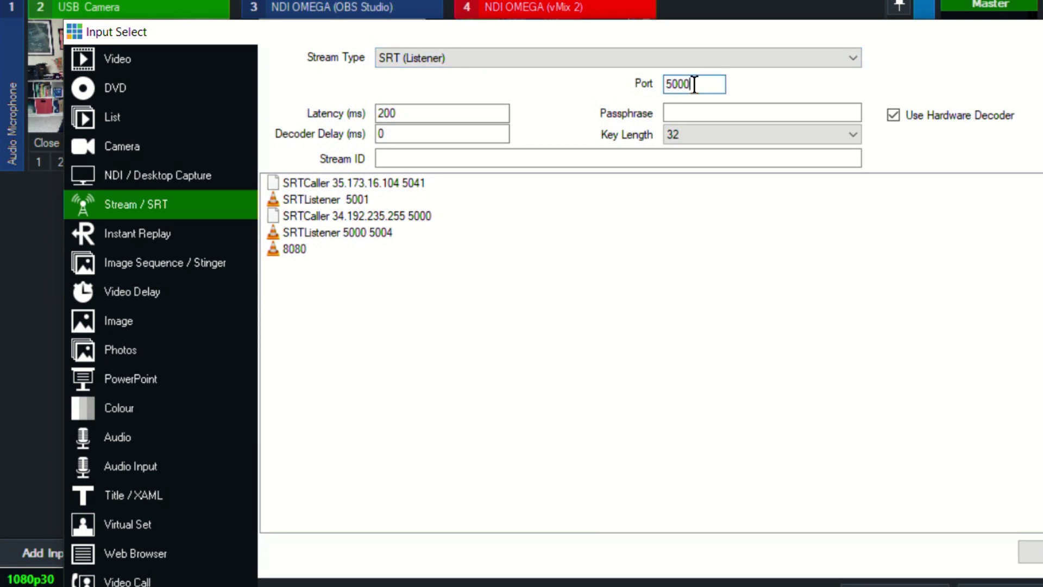
left_click_drag(701, 85, 622, 87)
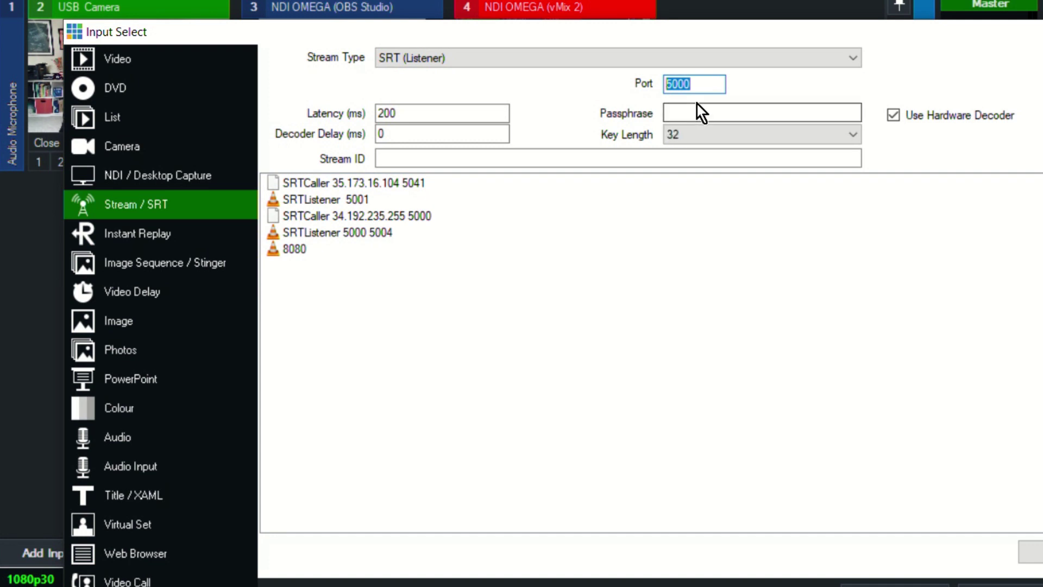
left_click(833, 113)
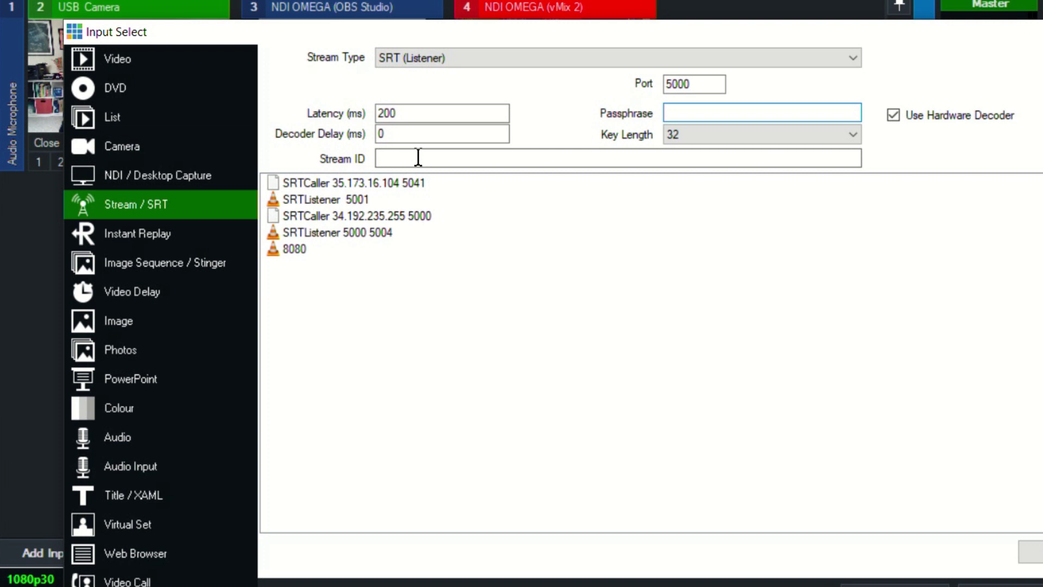
left_click_drag(425, 112, 291, 94)
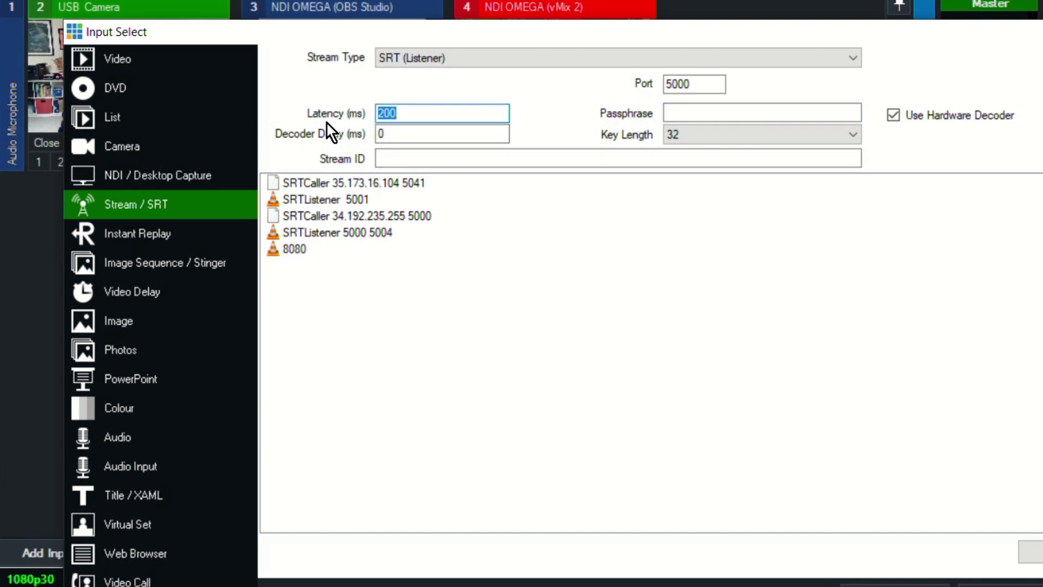
left_click_drag(411, 112, 366, 113)
left_click(421, 113)
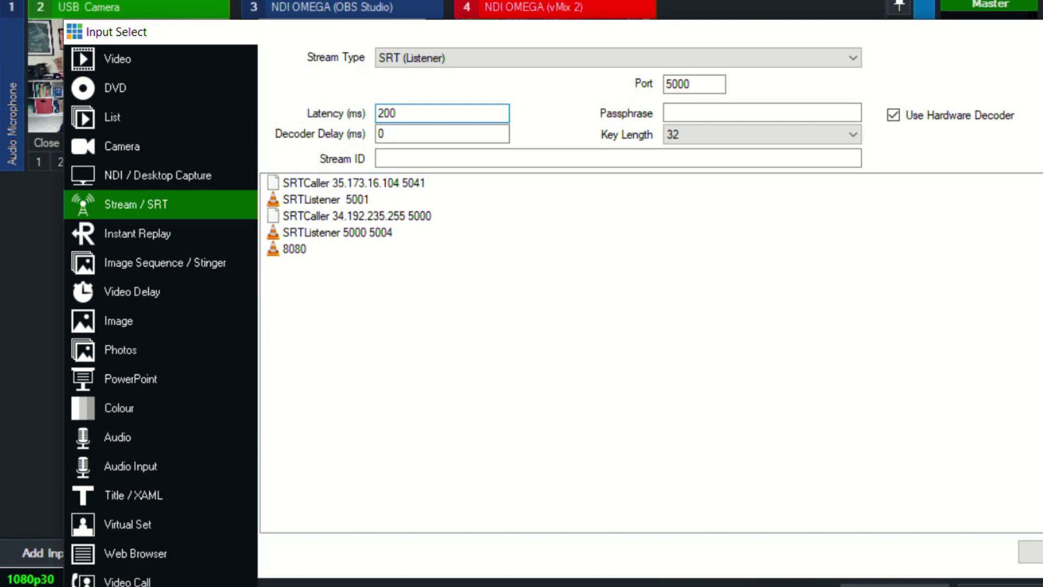
Step: Create the SRT 5000 input, then preview the NDI OMEGA (OBS Studio) source
key("Return")
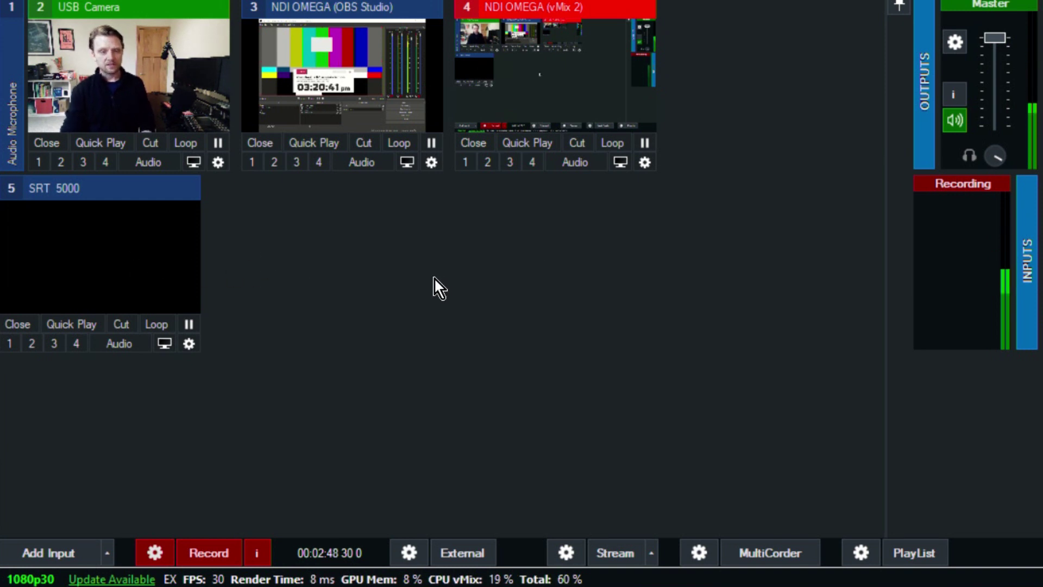
left_click(592, 86)
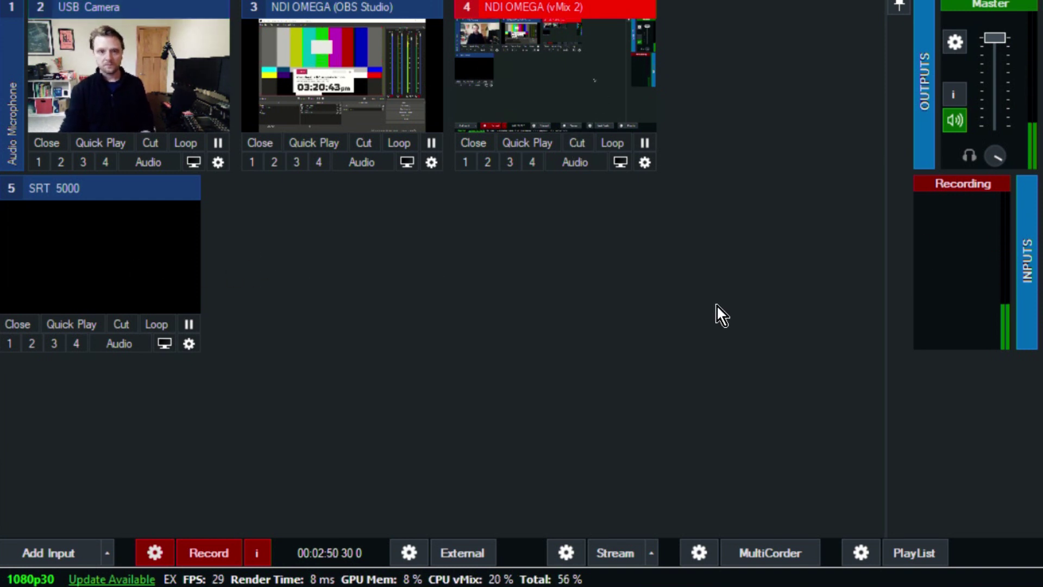
left_click(341, 85)
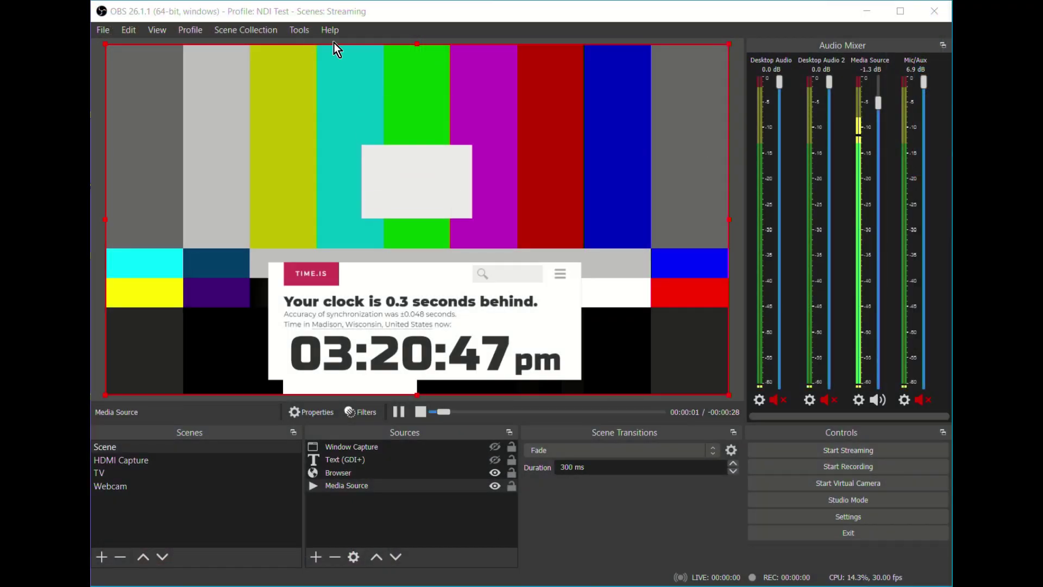
left_click(303, 31)
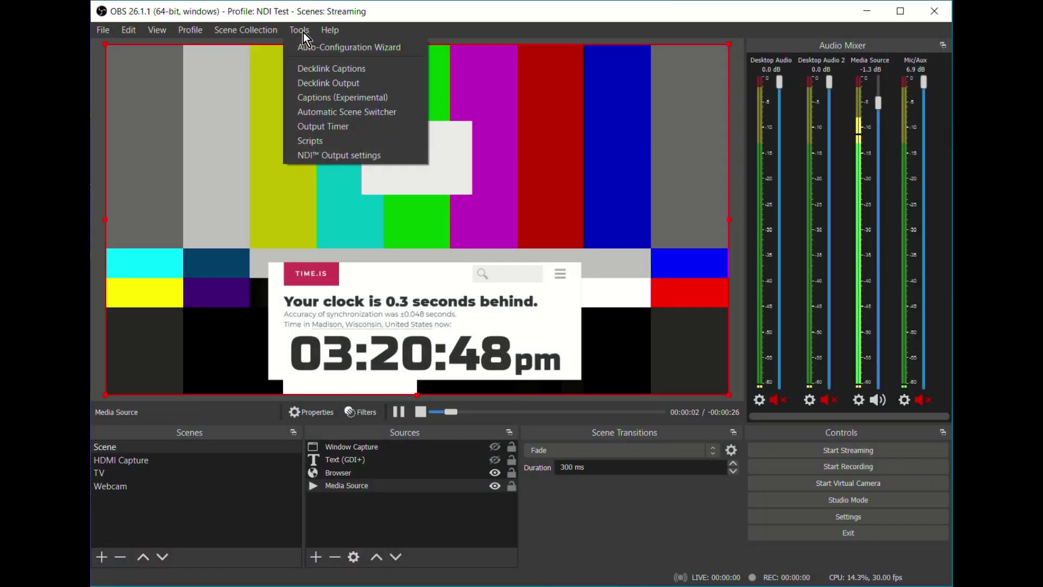
mouse_move(322, 30)
left_click(348, 147)
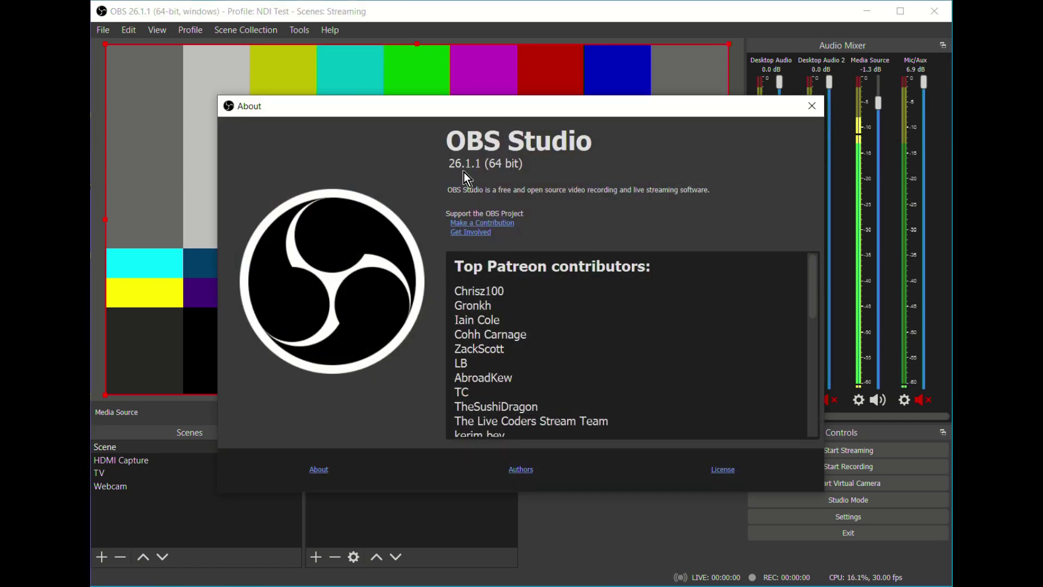
left_click_drag(523, 113, 546, 104)
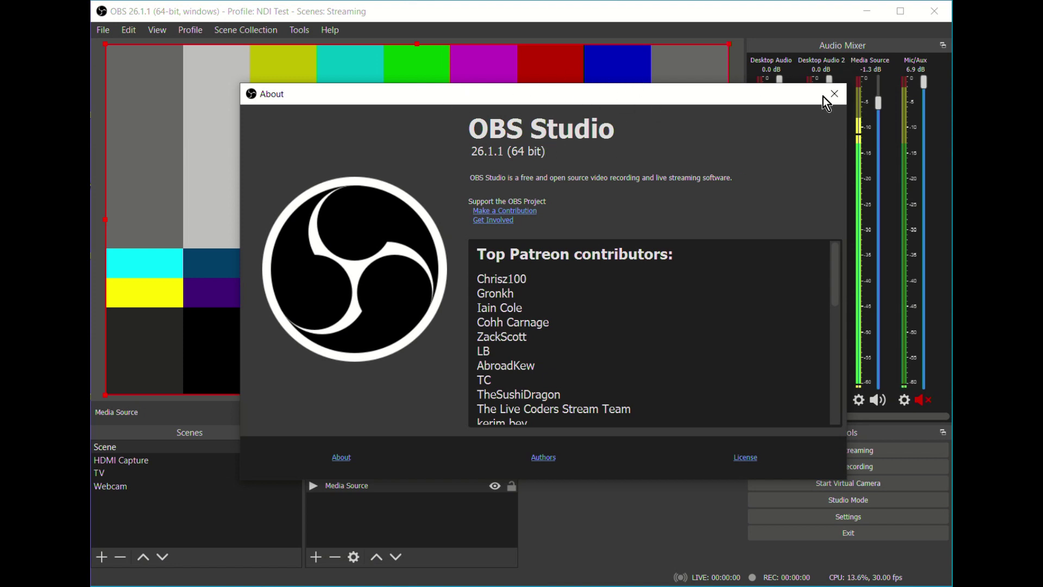
left_click(840, 98)
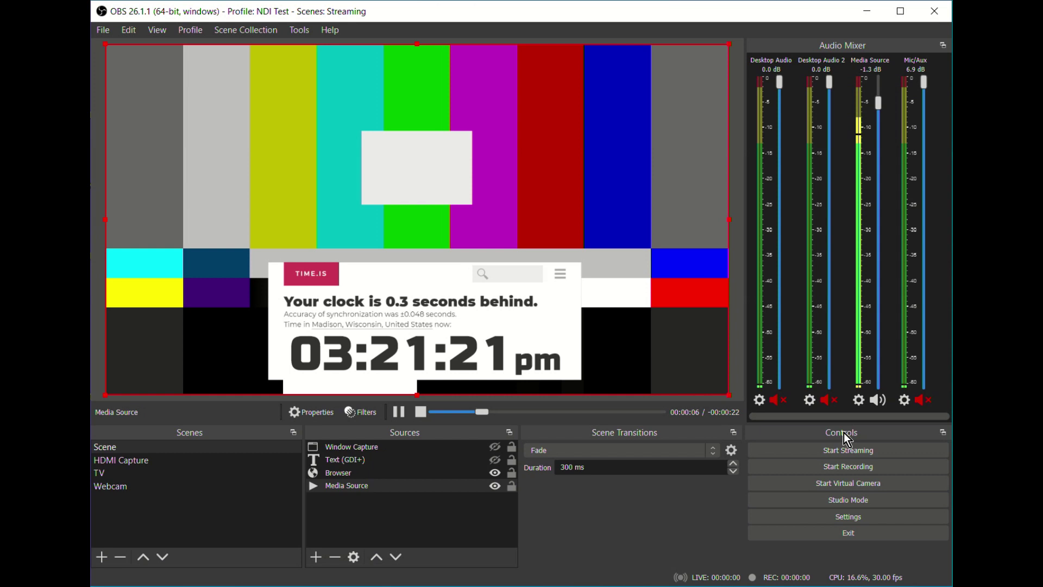
Step: In OBS Stream settings, keep Custom service and apply server srt://192.168.1.103:5000
left_click(855, 519)
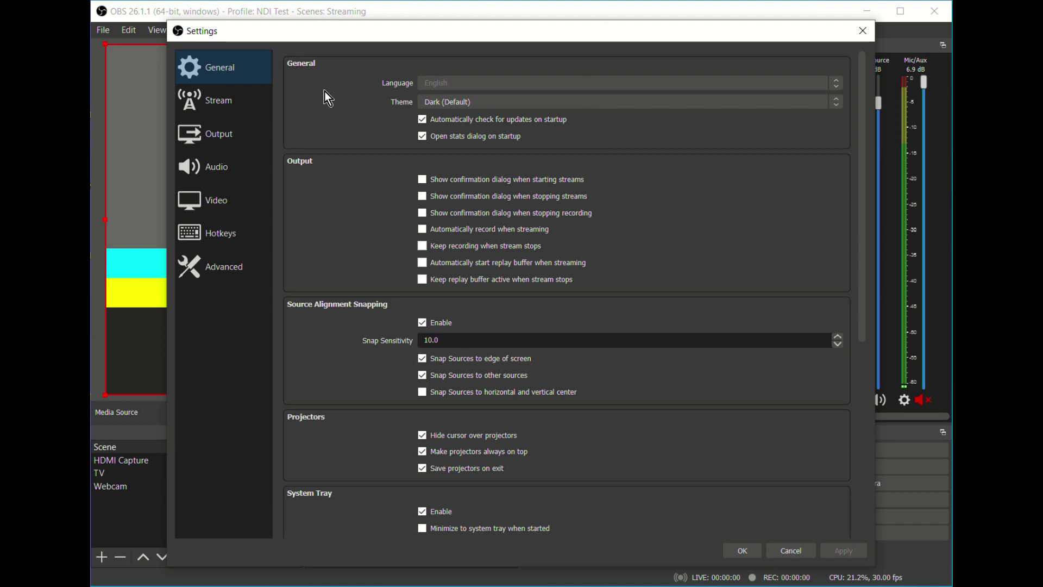
left_click(238, 103)
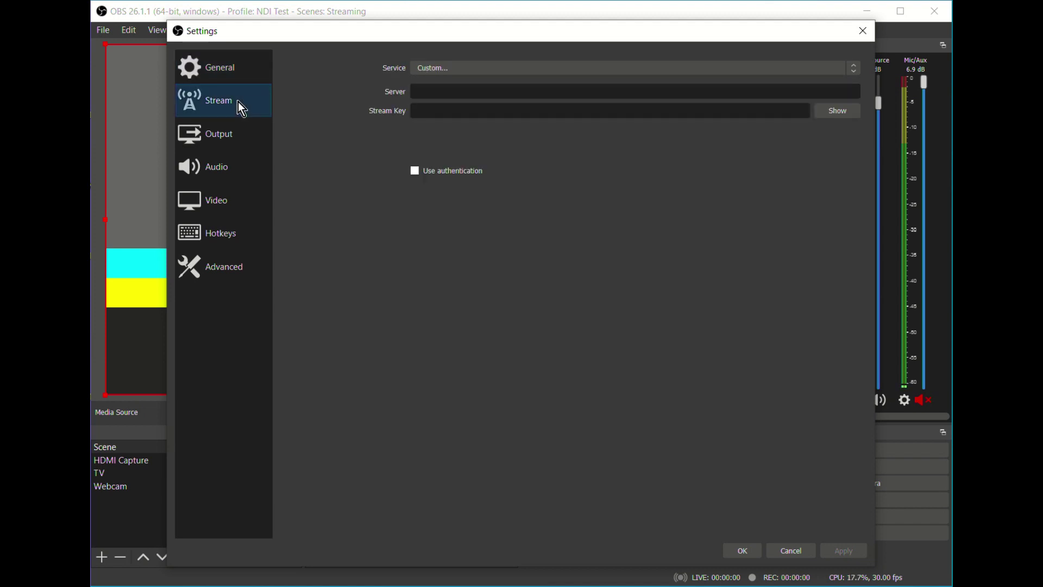
left_click(516, 69)
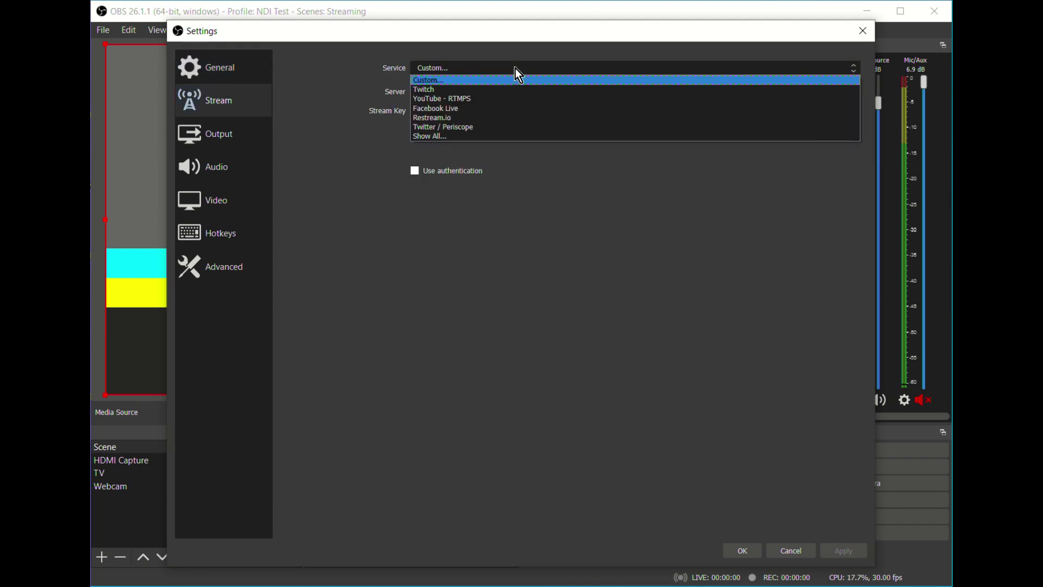
left_click(428, 80)
left_click(437, 97)
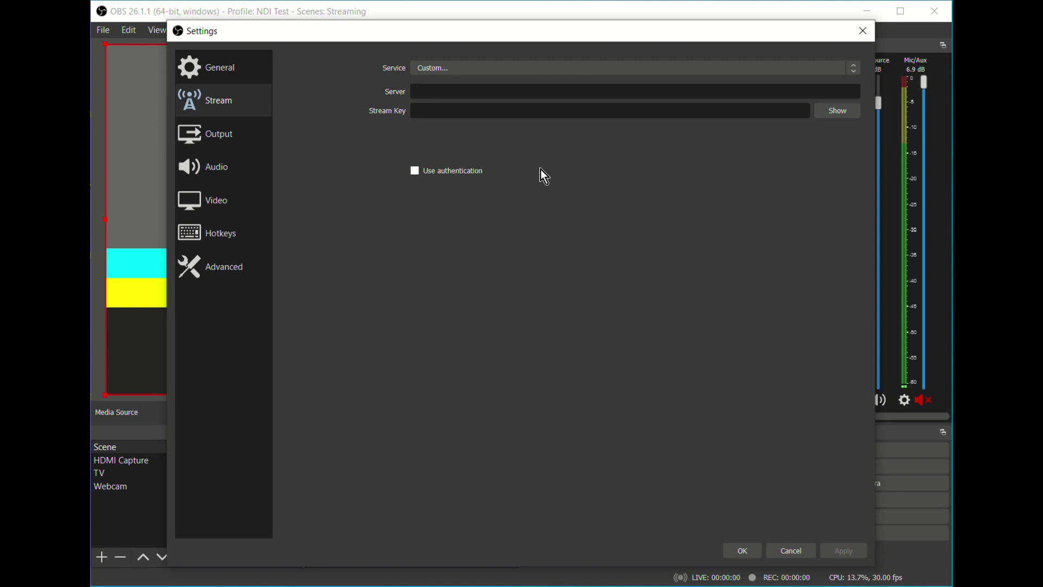
type("rt")
key("BackSpace")
key("BackSpace")
type("srt://")
type("192.")
type("168.1.103")
type("5000")
left_click(856, 553)
Step: Save the OBS settings, start streaming, and return to vMix
left_click(752, 551)
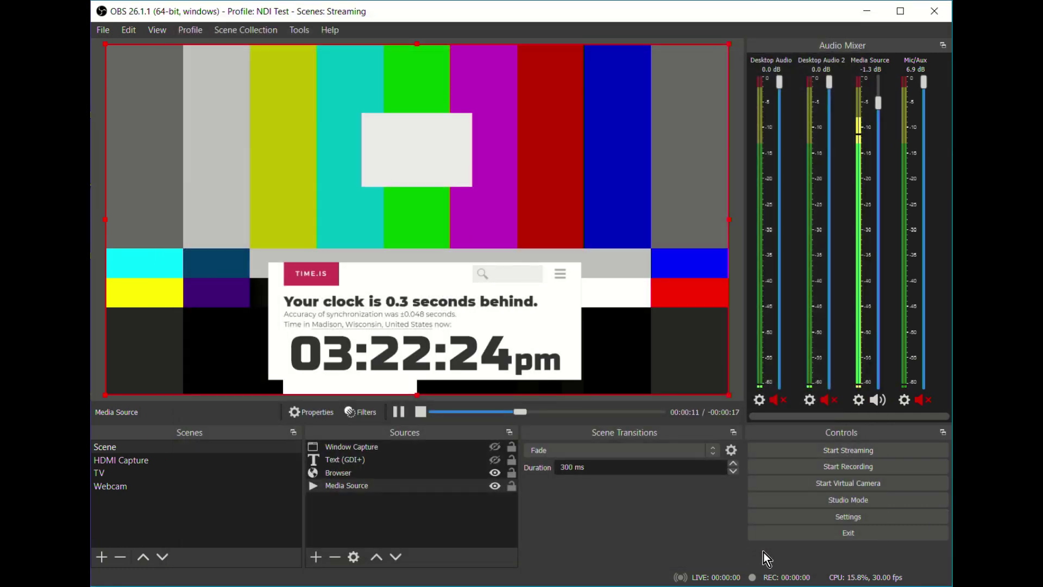
left_click(857, 454)
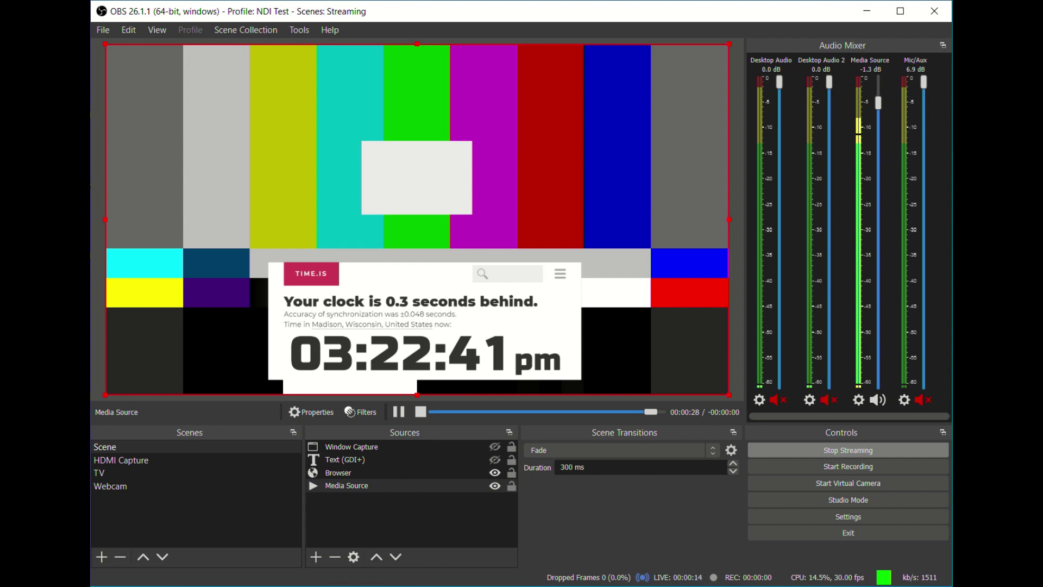
key("alt+Tab")
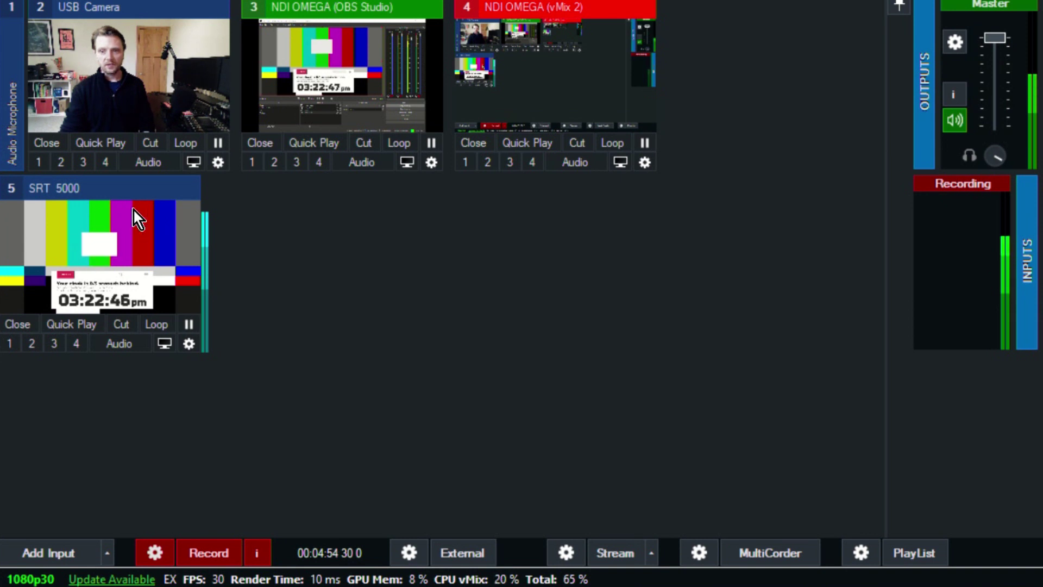
Step: Preview the SRT 5000 input and open its settings showing 1920x1080 H264 at 30p
left_click(150, 255)
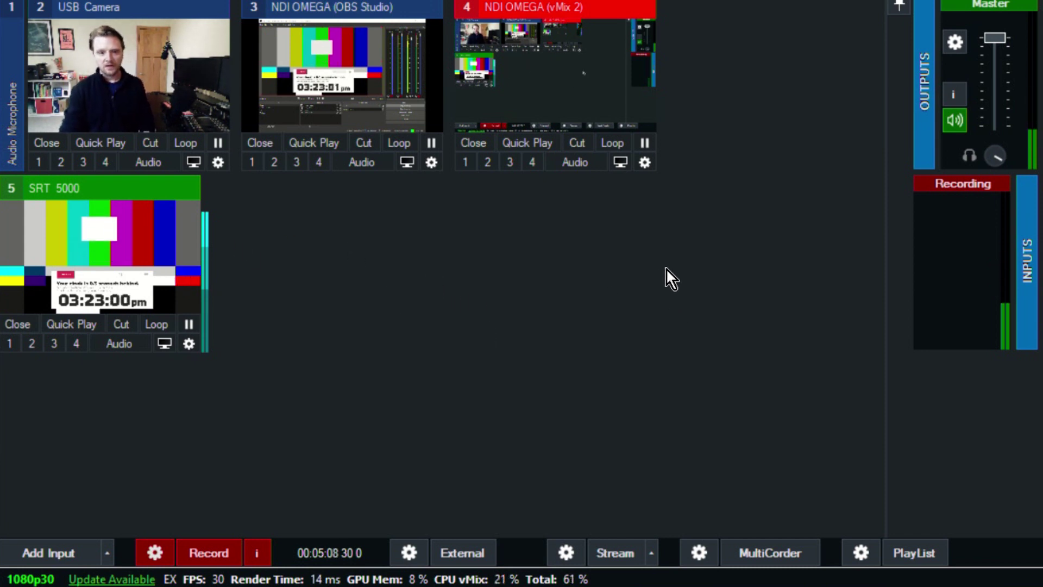
left_click(188, 344)
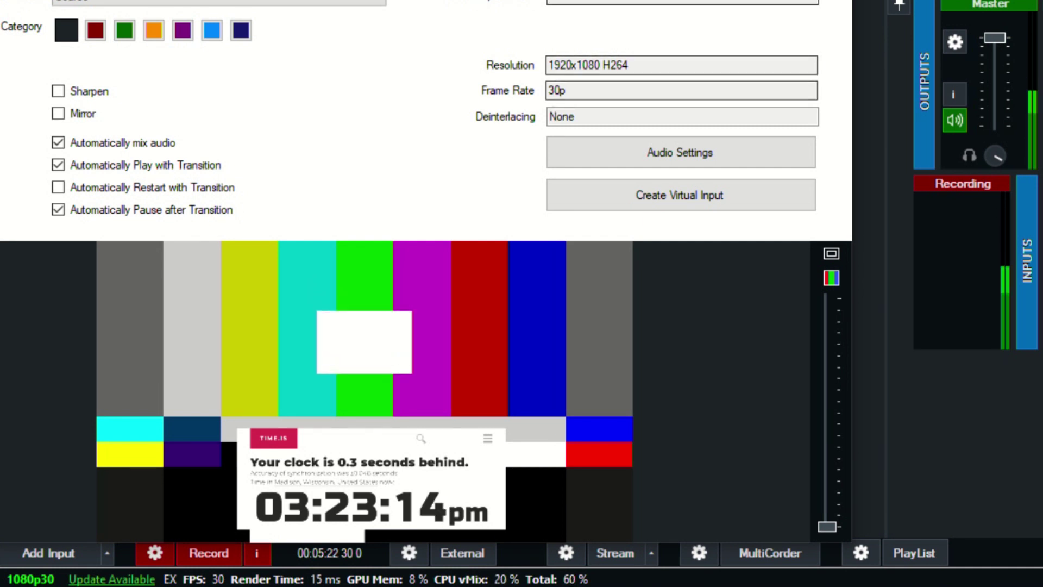
Step: Close the SRT 5000 input settings window with Escape
key("Escape")
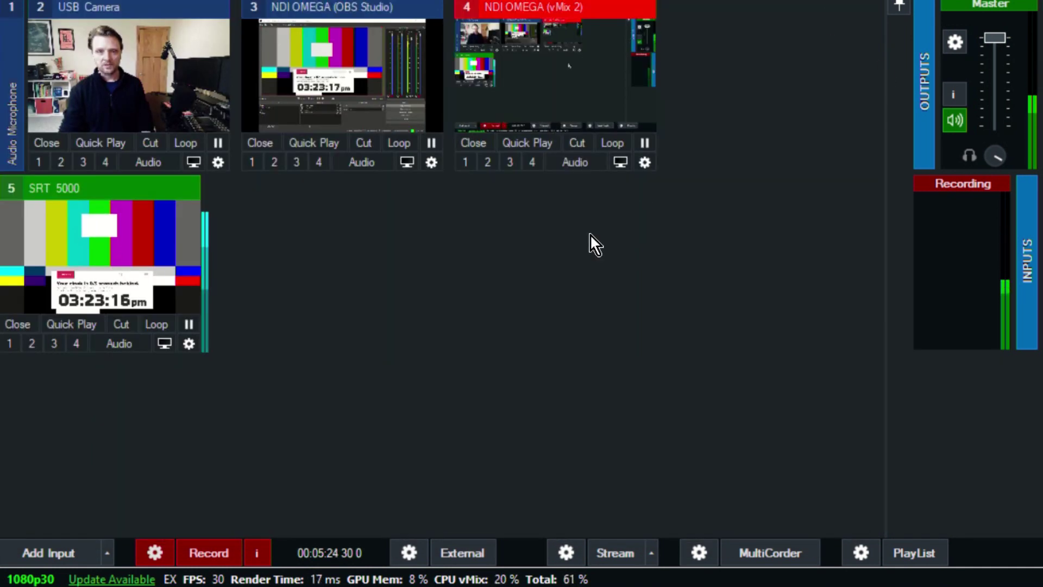